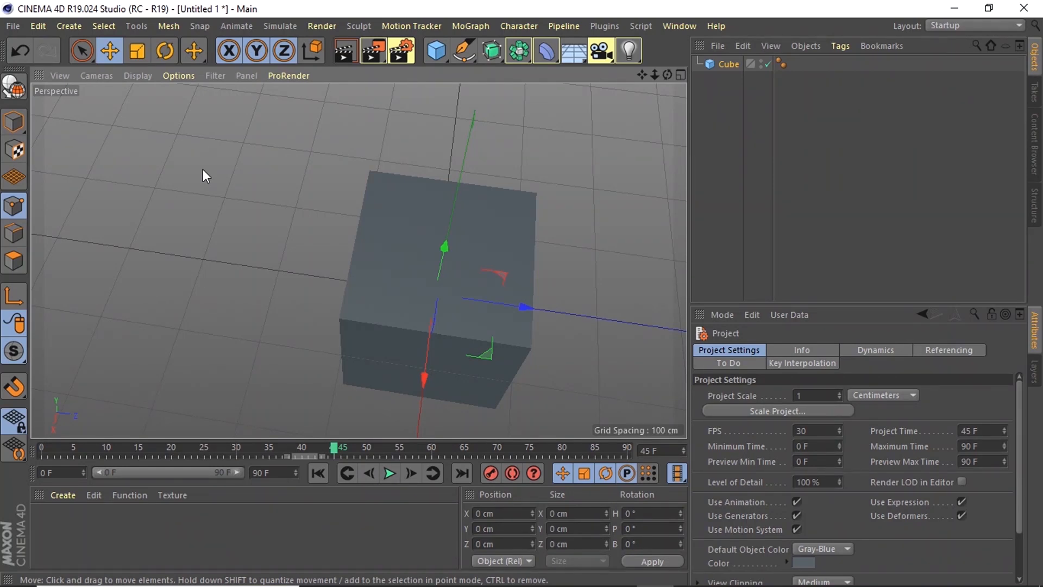
{"action": "mouse_move", "coordinate": [705, 572]}
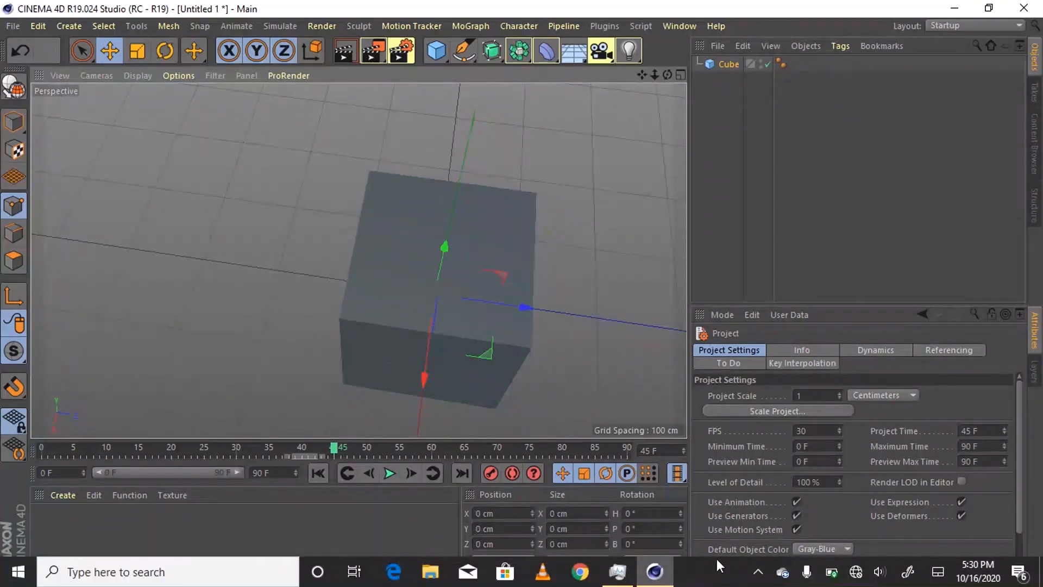
{"action": "left_click", "coordinate": [758, 572]}
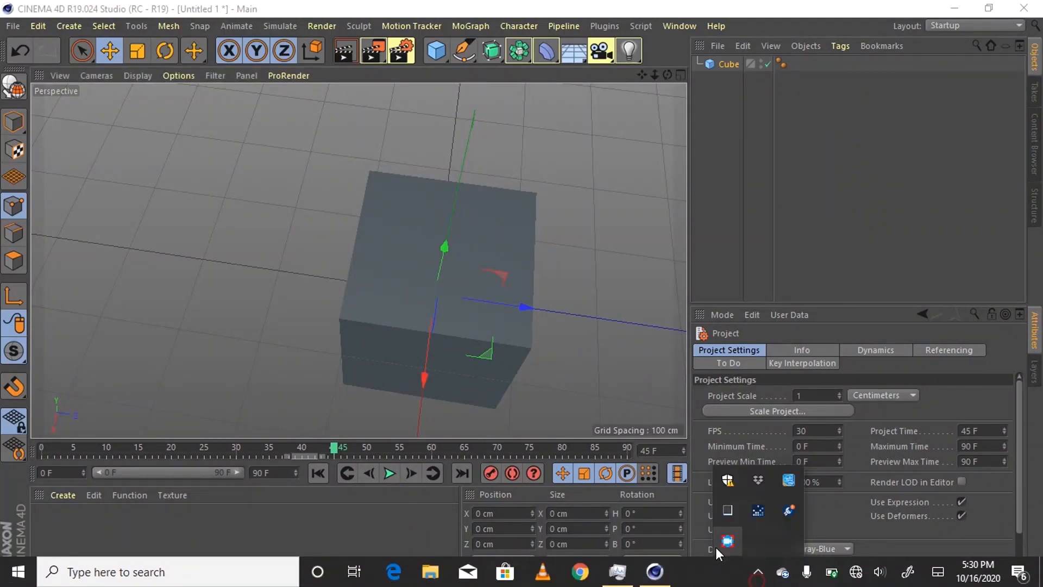
{"action": "left_click", "coordinate": [724, 541]}
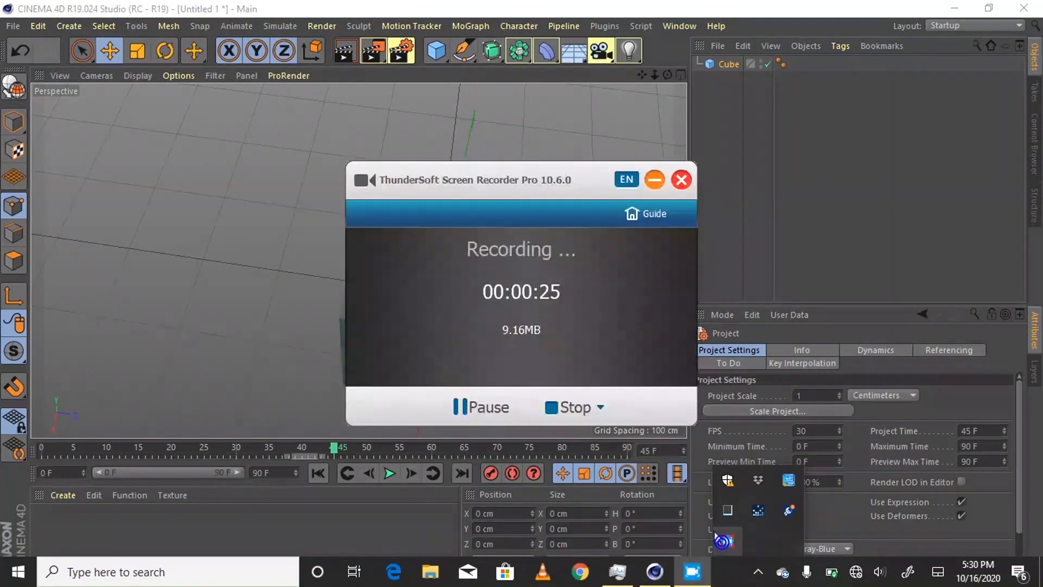
{"action": "left_click", "coordinate": [471, 413]}
{"action": "left_click", "coordinate": [470, 413]}
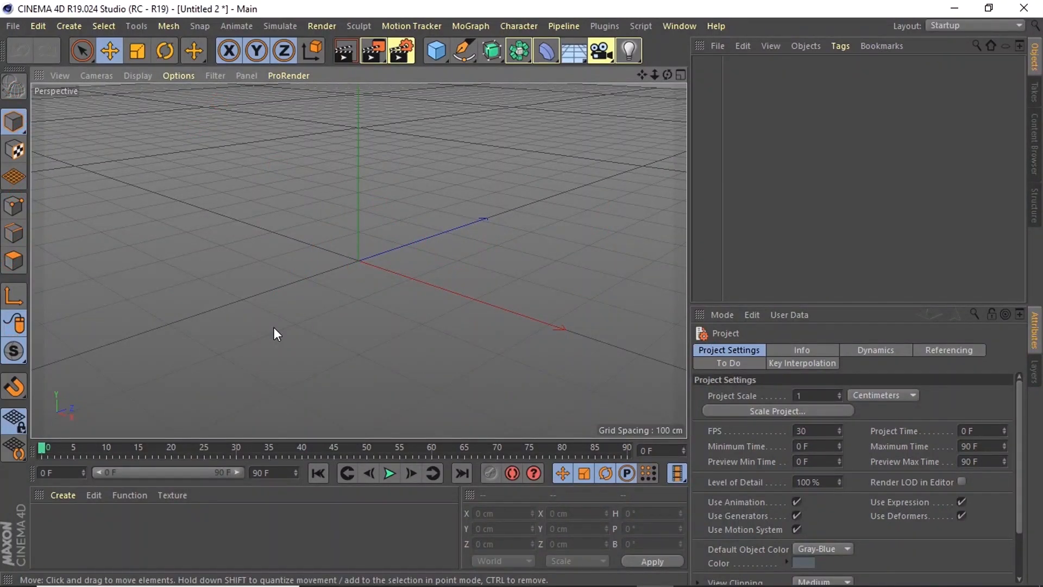
Add a cube and move it to about X 21.5 cm, Y 63.1 cm, Z -9.4 cm.
{"action": "left_click", "coordinate": [434, 51]}
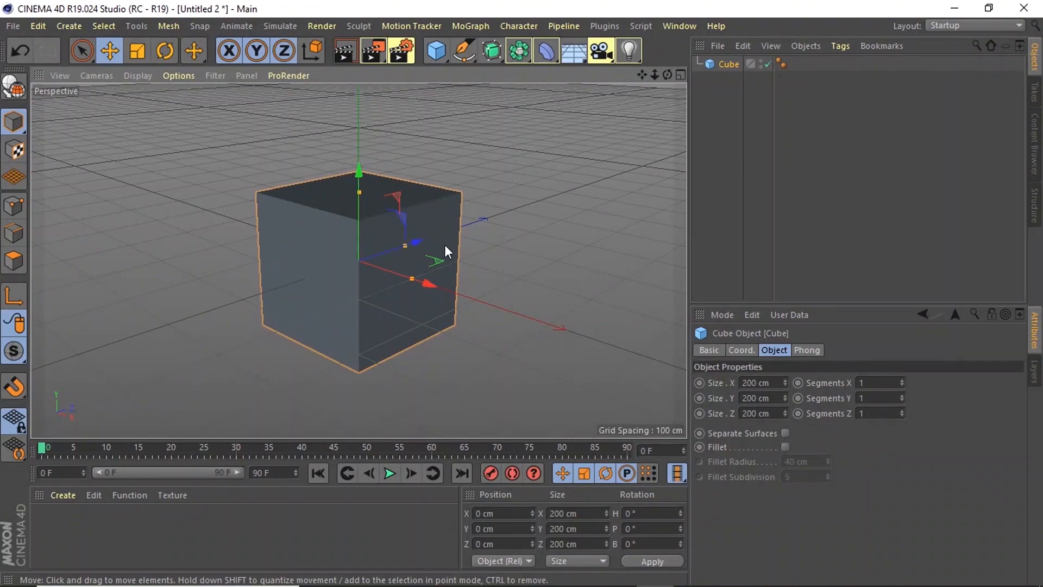
{"action": "left_click_drag", "start_coordinate": [361, 170], "coordinate": [354, 140]}
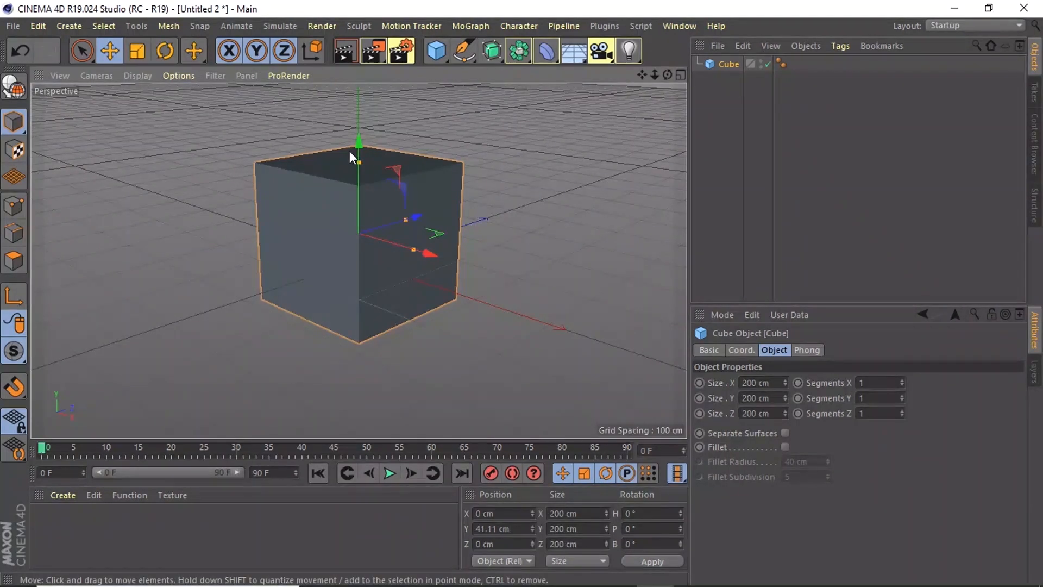
{"action": "left_click_drag", "start_coordinate": [325, 196], "coordinate": [339, 133]}
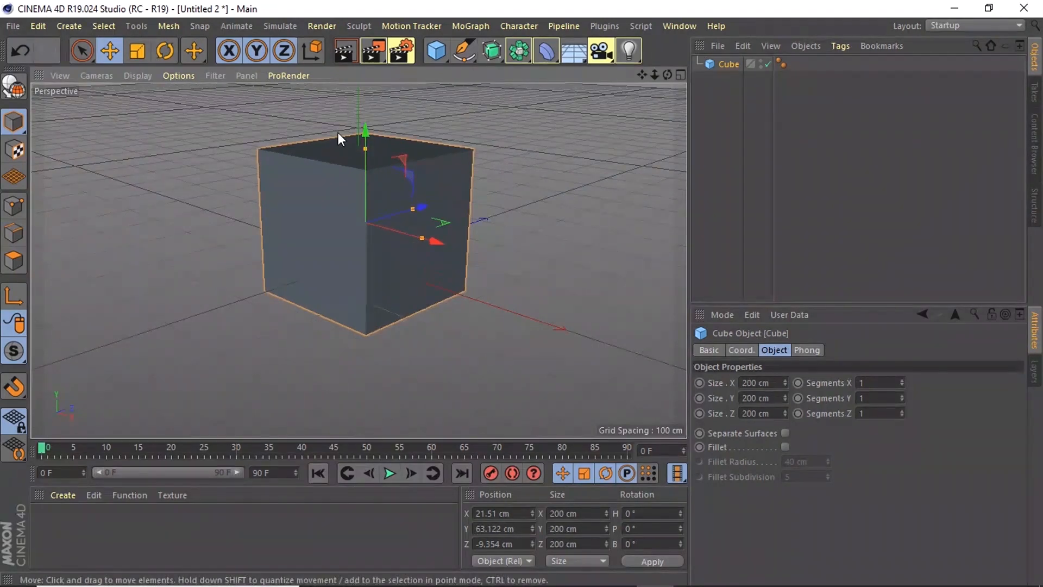
Activate the Move tool and convert the cube into an editable polygon object.
{"action": "key", "text": "9"}
{"action": "key", "text": "e"}
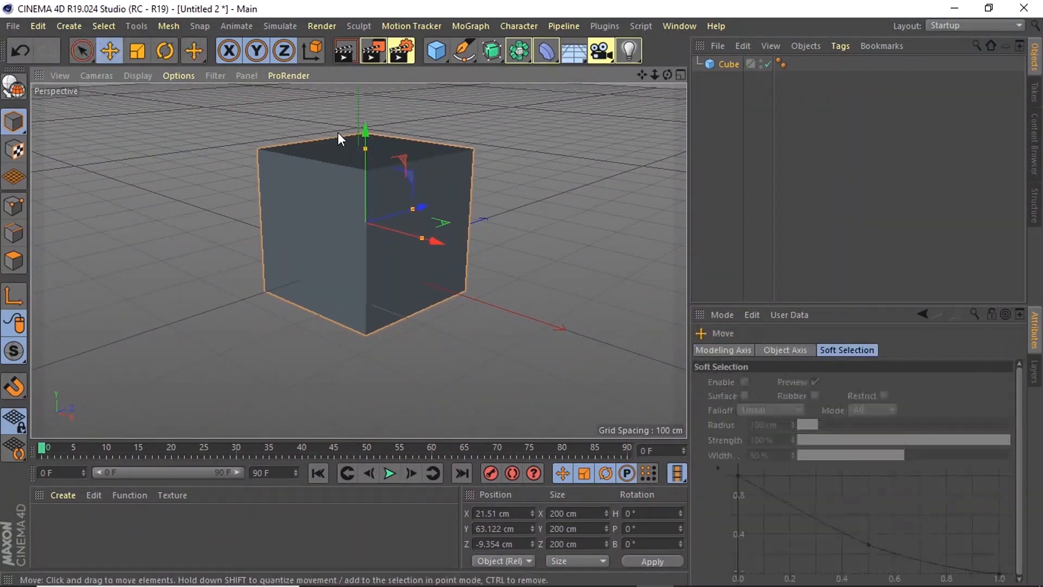
{"action": "left_click", "coordinate": [13, 88]}
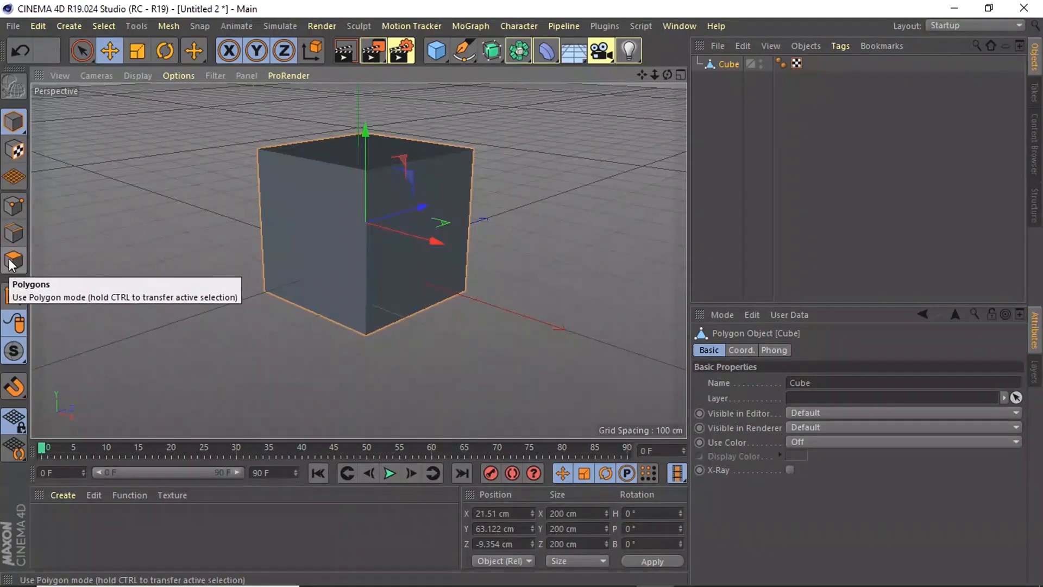
Try shifting and rotating the cube's front upper corner point in Points mode, and undo the changes.
{"action": "left_click", "coordinate": [13, 216]}
{"action": "mouse_move", "coordinate": [366, 170]}
{"action": "left_mouse_down"}
{"action": "mouse_move", "coordinate": [527, 201]}
{"action": "mouse_move", "coordinate": [365, 172]}
{"action": "mouse_move", "coordinate": [410, 187]}
{"action": "mouse_move", "coordinate": [552, 169]}
{"action": "mouse_move", "coordinate": [321, 157]}
{"action": "mouse_move", "coordinate": [386, 173]}
{"action": "left_mouse_up"}
{"action": "key", "text": "t"}
{"action": "left_click_drag", "start_coordinate": [344, 111], "coordinate": [350, 155]}
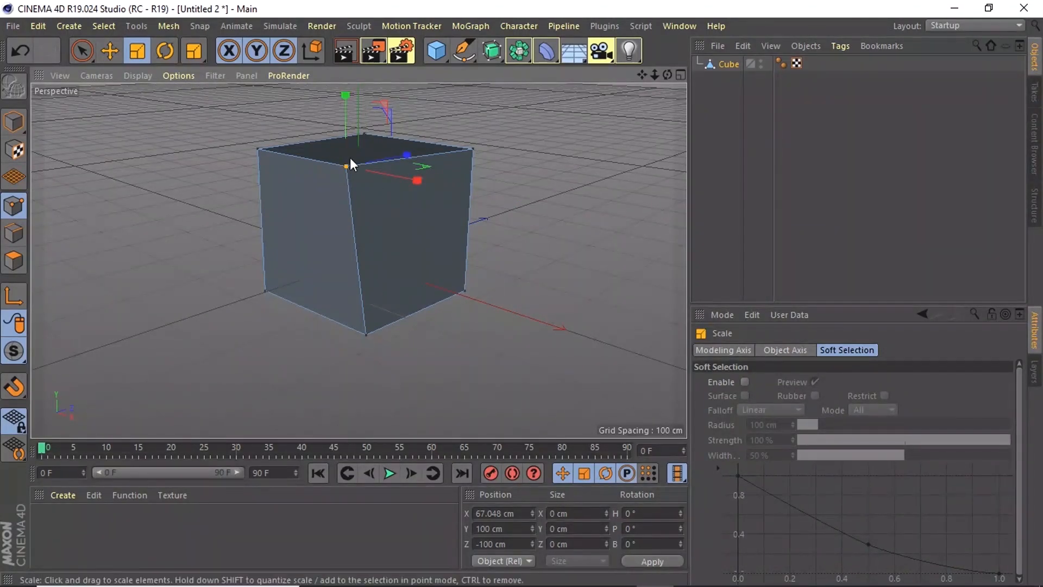
{"action": "left_click", "coordinate": [161, 53]}
{"action": "left_click_drag", "start_coordinate": [388, 167], "coordinate": [211, 318]}
{"action": "key", "text": "ctrl+z"}
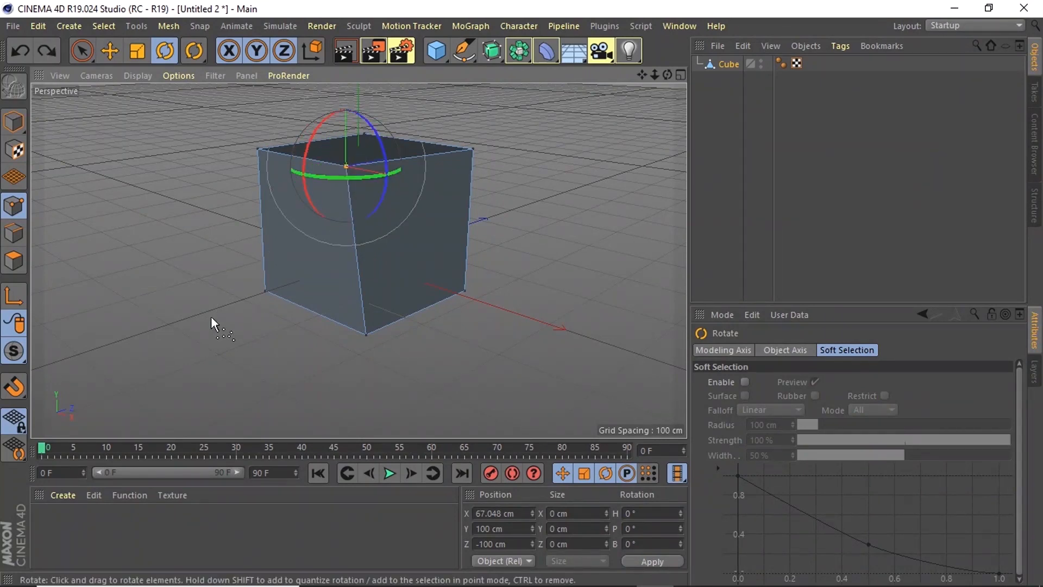
{"action": "key", "text": "ctrl+z"}
{"action": "key", "text": "ctrl+z"}
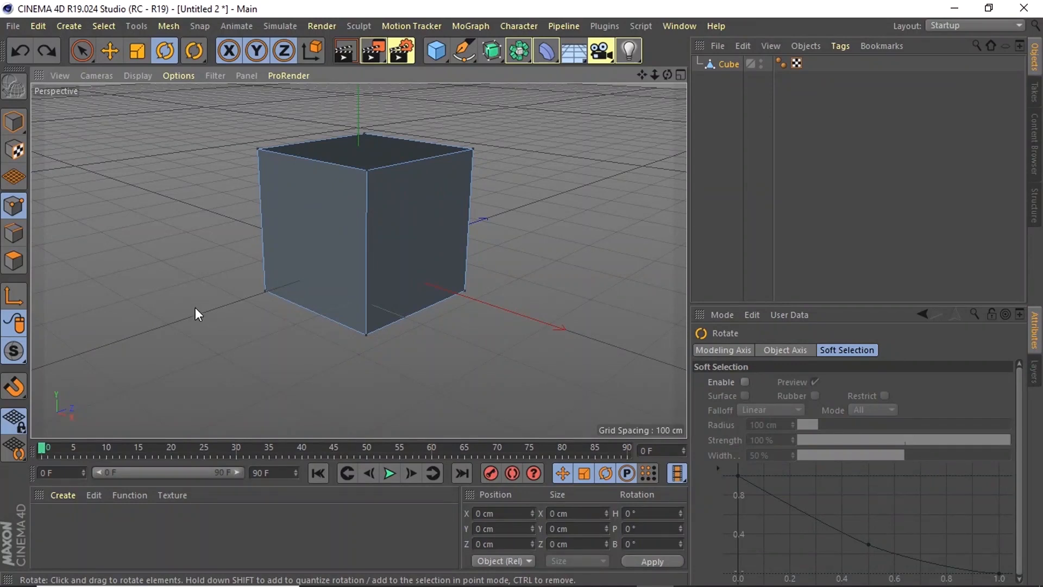
Try rotating the cube's left front face in Polygons mode, and undo the rotation.
{"action": "left_click", "coordinate": [14, 261]}
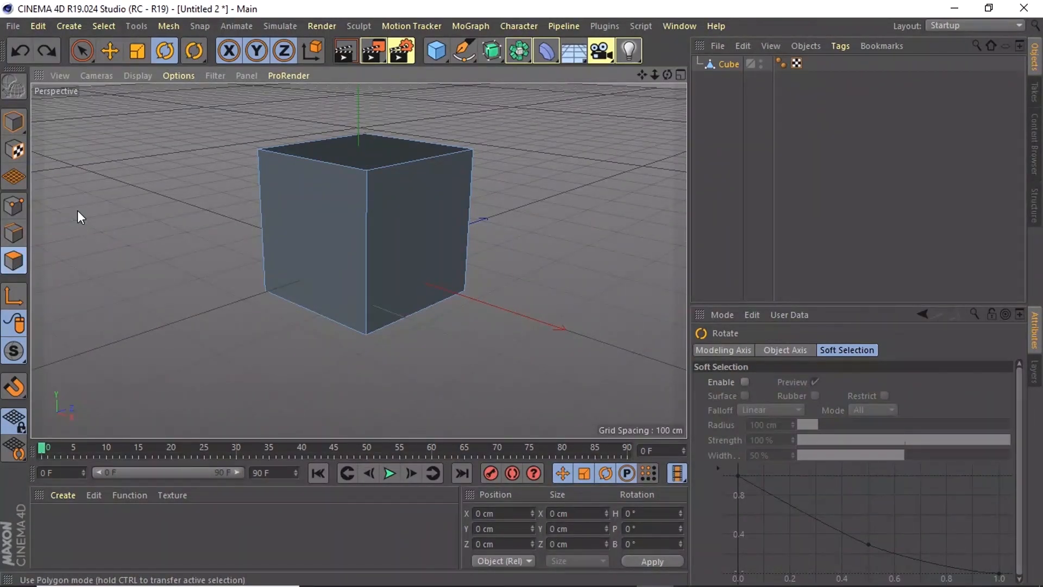
{"action": "left_click", "coordinate": [334, 205]}
{"action": "left_click_drag", "start_coordinate": [342, 200], "coordinate": [308, 337]}
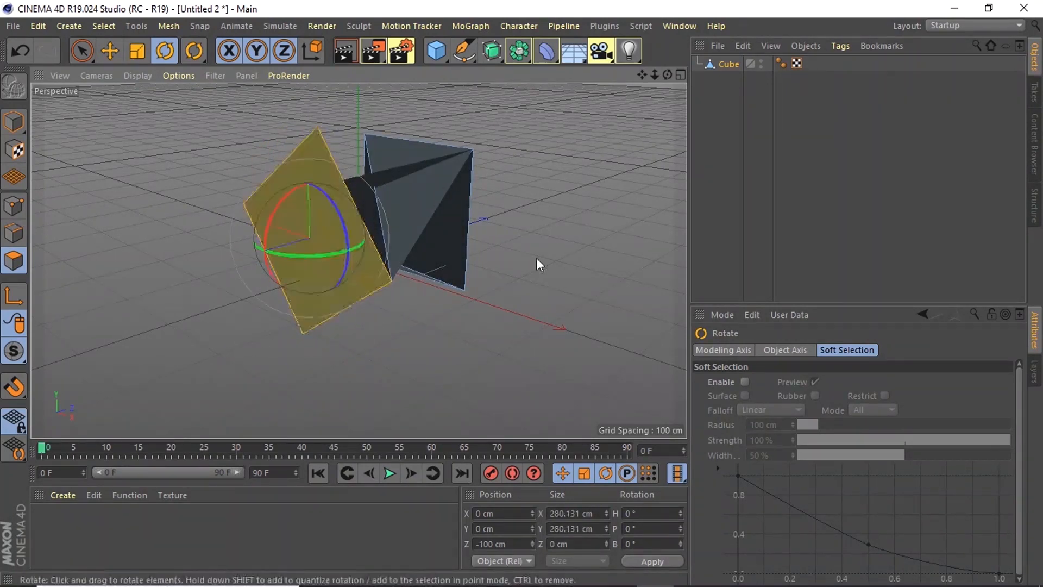
{"action": "key", "text": "ctrl+z"}
{"action": "key", "text": "ctrl+z"}
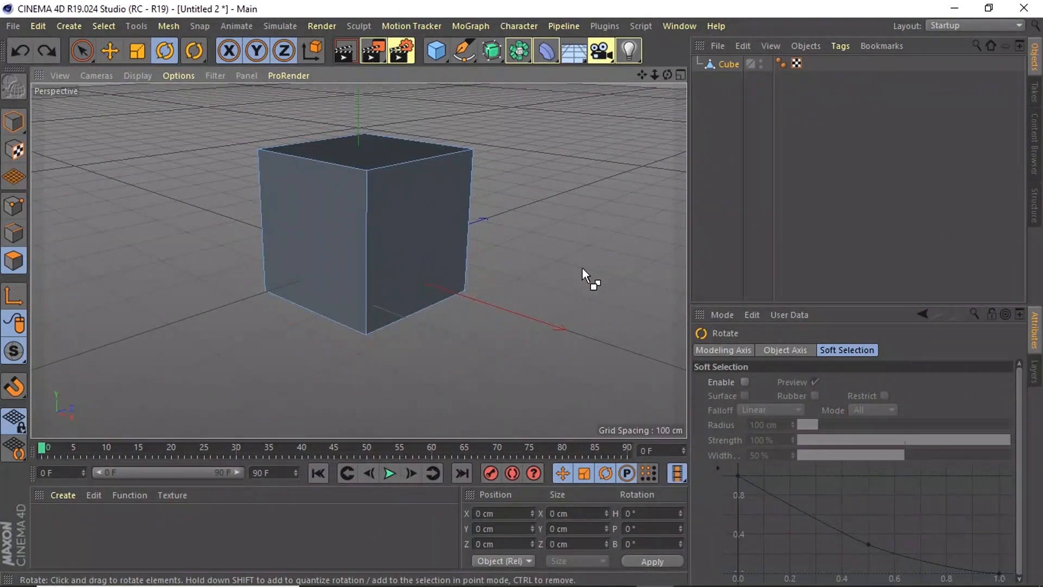
In Edges mode, move the cube's upper right front edge outward to about X 118 cm, Y 82 cm.
{"action": "left_click", "coordinate": [18, 227]}
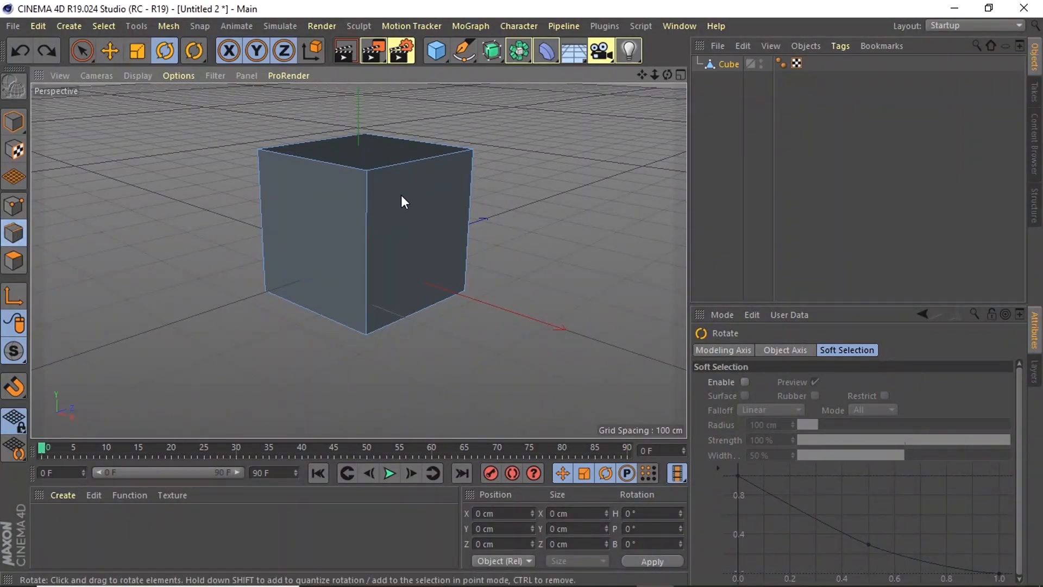
{"action": "left_click", "coordinate": [395, 166]}
{"action": "left_click_drag", "start_coordinate": [455, 166], "coordinate": [431, 163]}
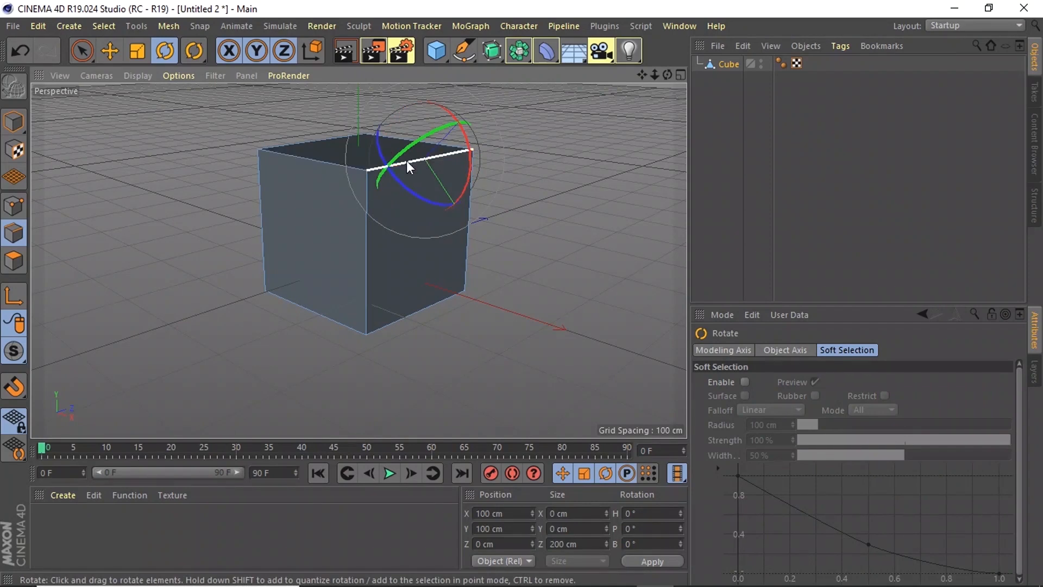
{"action": "left_click", "coordinate": [110, 50]}
{"action": "left_click_drag", "start_coordinate": [471, 229], "coordinate": [497, 235]}
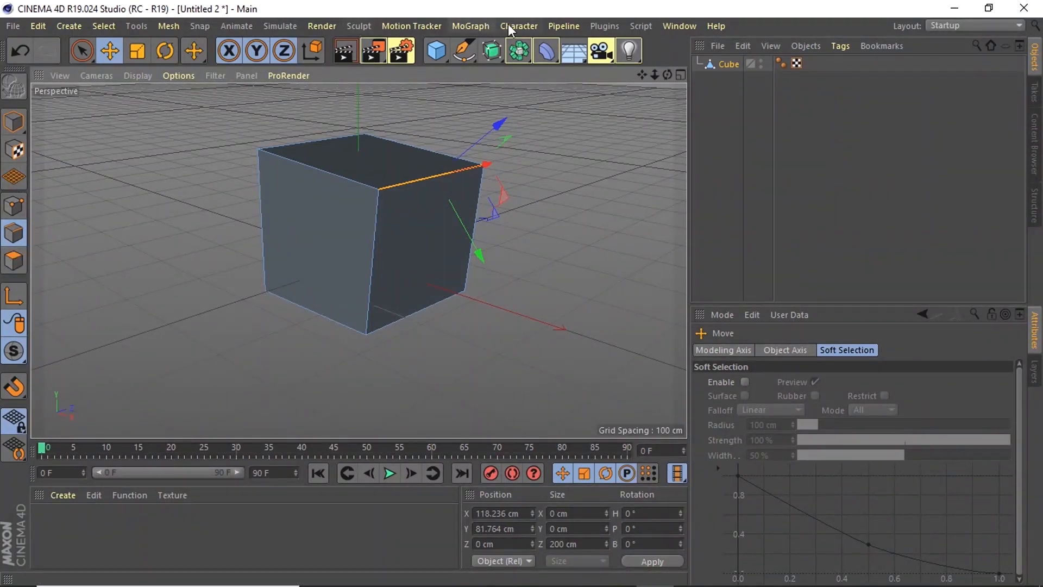
Move the cube's upper left front edge outward and down to about Y 76 cm, Z -115 cm.
{"action": "left_click", "coordinate": [546, 52]}
{"action": "left_click", "coordinate": [338, 174]}
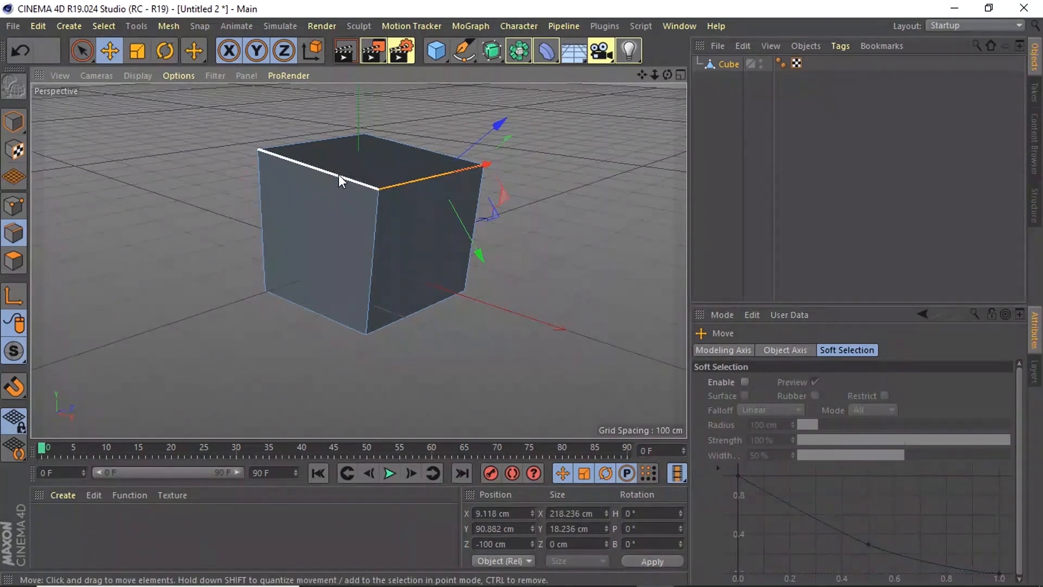
{"action": "left_click_drag", "start_coordinate": [261, 233], "coordinate": [273, 249]}
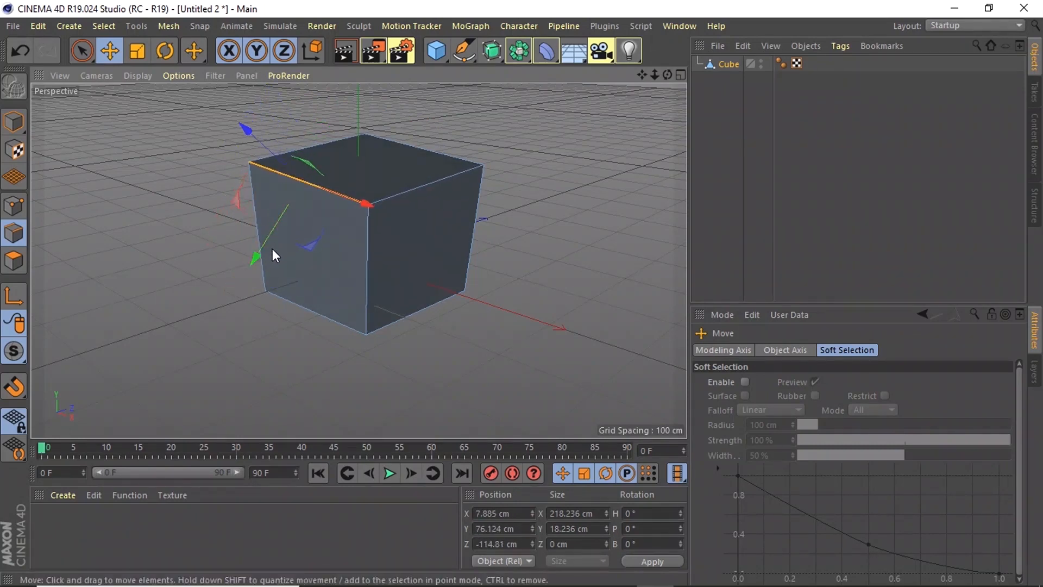
Render the reshaped cube in the viewport and return to the editor display.
{"action": "left_click", "coordinate": [8, 27]}
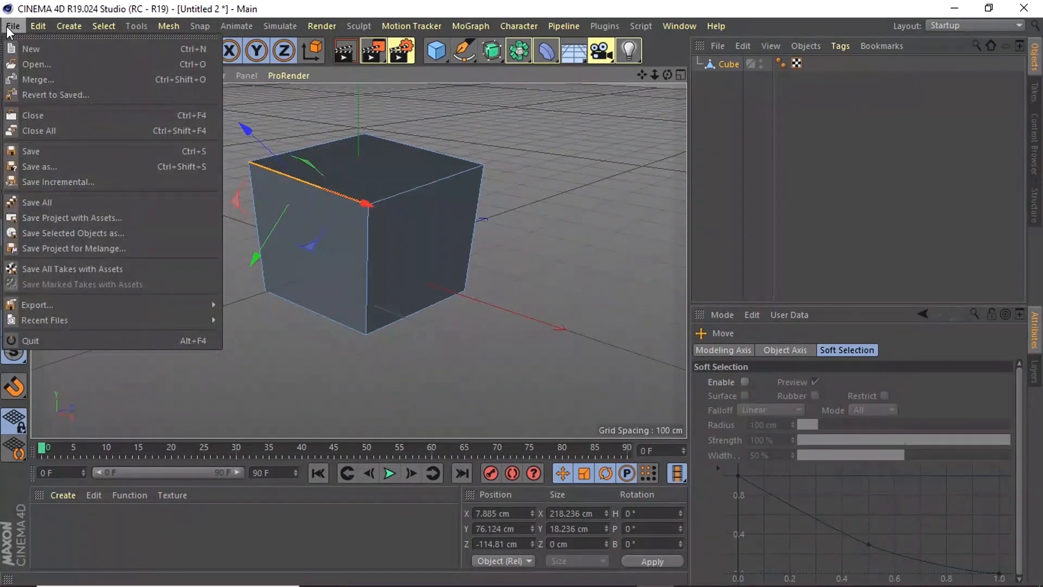
{"action": "mouse_move", "coordinate": [282, 26]}
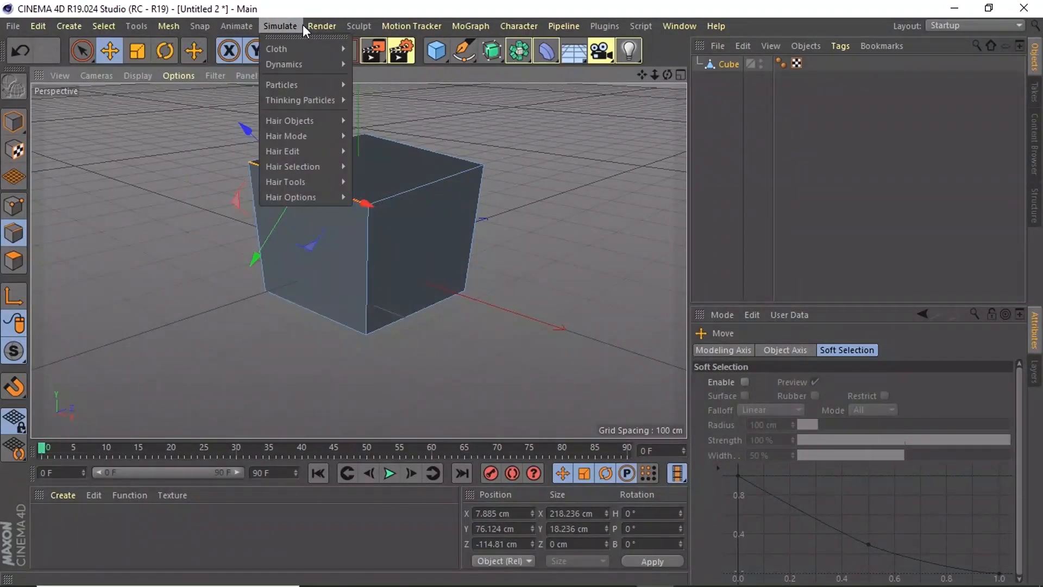
{"action": "mouse_move", "coordinate": [316, 25]}
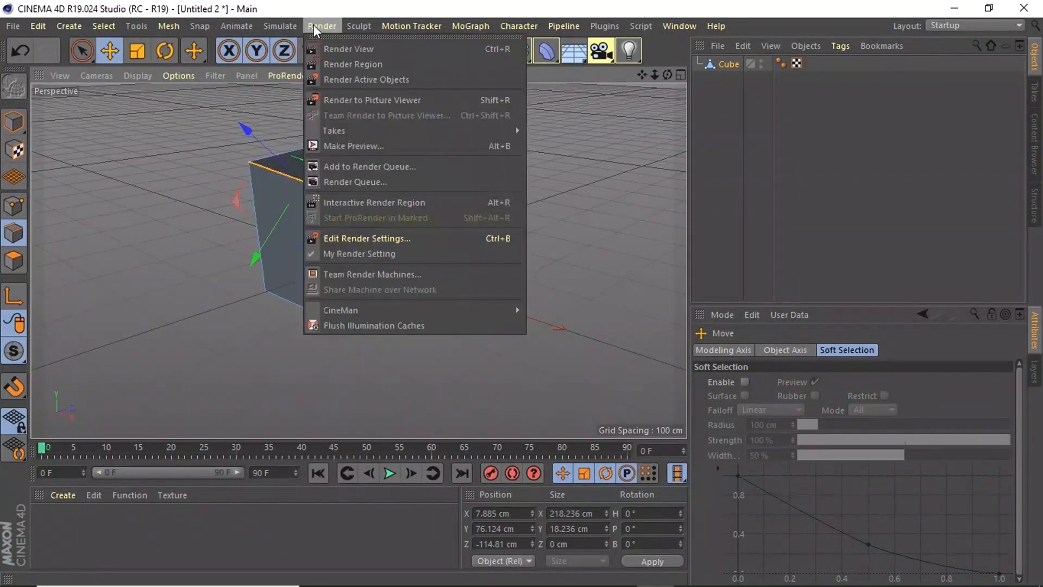
{"action": "left_click", "coordinate": [351, 52]}
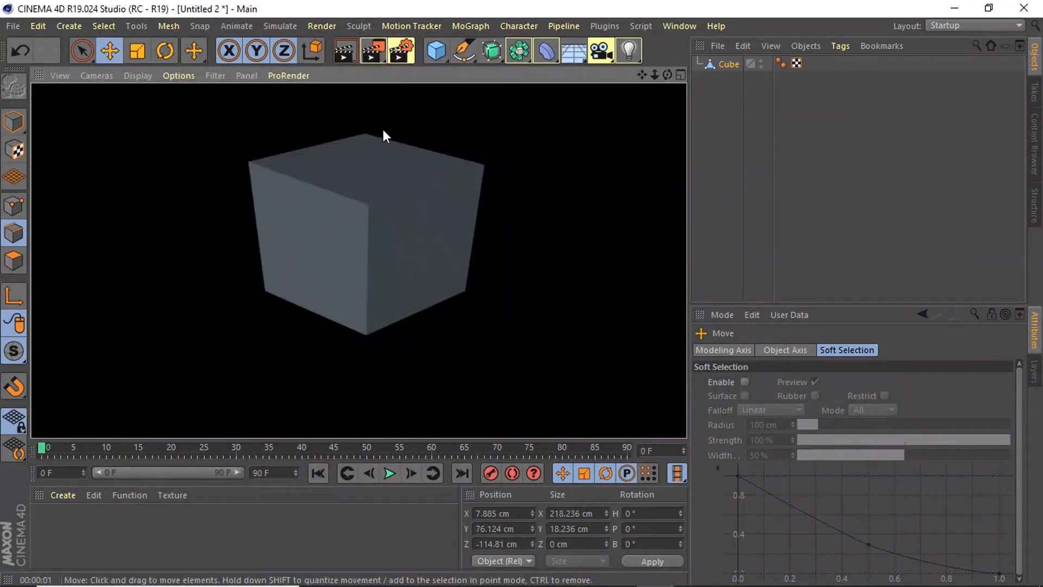
{"action": "left_click", "coordinate": [509, 224]}
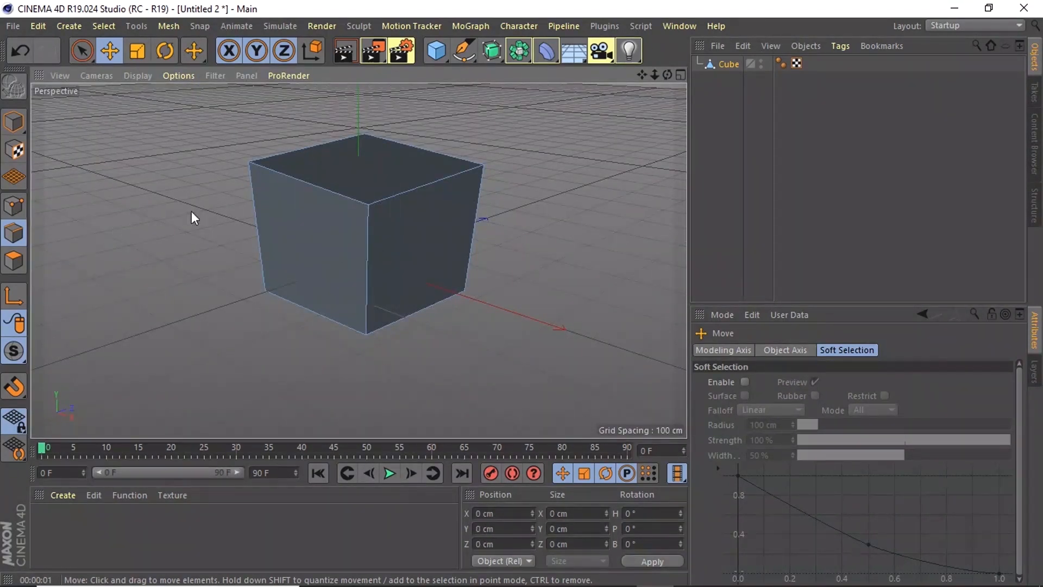
In Model mode, move the whole cube along the X axis to about X -62.6 cm.
{"action": "left_click", "coordinate": [369, 280]}
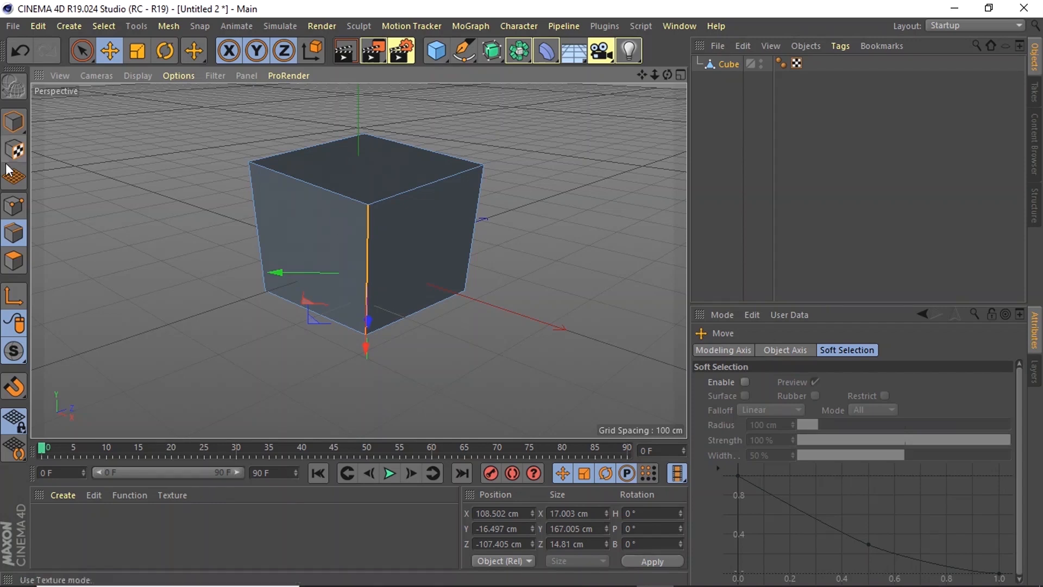
{"action": "left_click", "coordinate": [21, 128]}
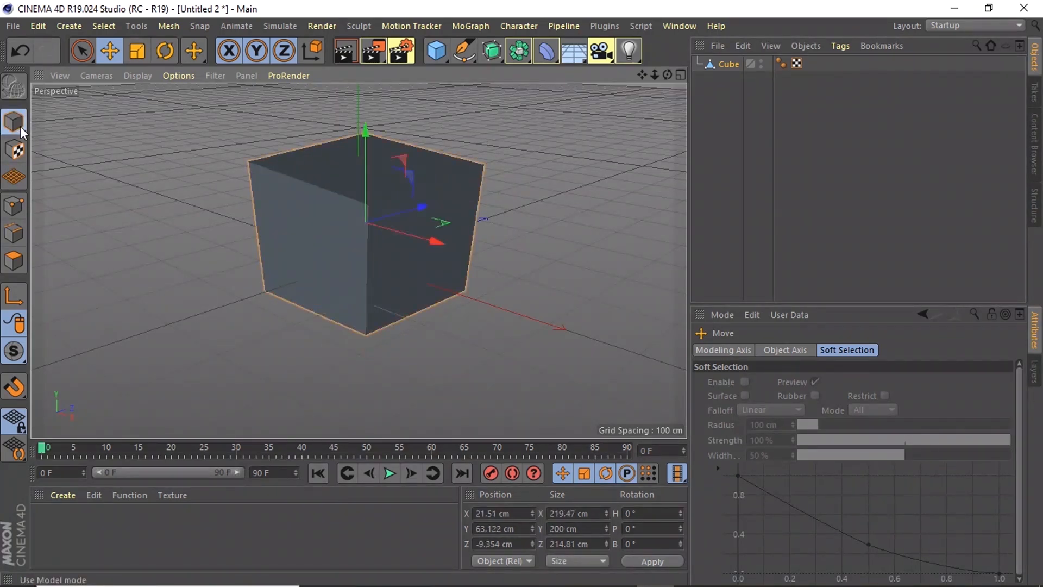
{"action": "left_click", "coordinate": [543, 246]}
{"action": "left_click", "coordinate": [393, 220]}
{"action": "left_click_drag", "start_coordinate": [411, 231], "coordinate": [327, 223]}
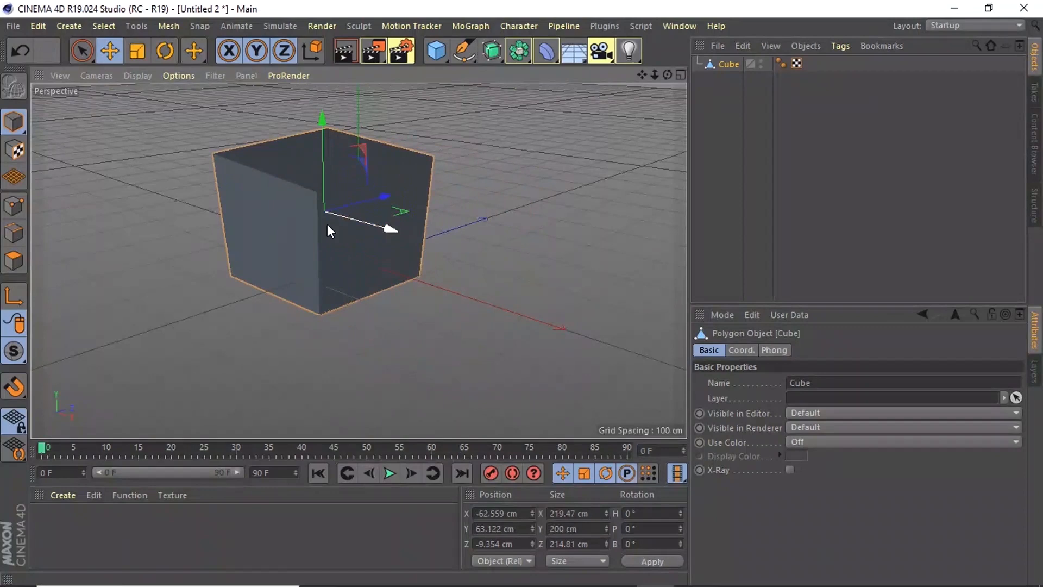
In Edges mode, raise the cube's right vertical edge slightly and select the upper right front edge.
{"action": "left_click", "coordinate": [15, 263]}
{"action": "left_click", "coordinate": [14, 232]}
{"action": "left_click", "coordinate": [165, 327]}
{"action": "left_click", "coordinate": [392, 230]}
{"action": "left_click", "coordinate": [364, 210]}
{"action": "left_click", "coordinate": [354, 262]}
{"action": "left_click", "coordinate": [306, 182]}
{"action": "left_click", "coordinate": [319, 150]}
{"action": "left_click", "coordinate": [382, 236]}
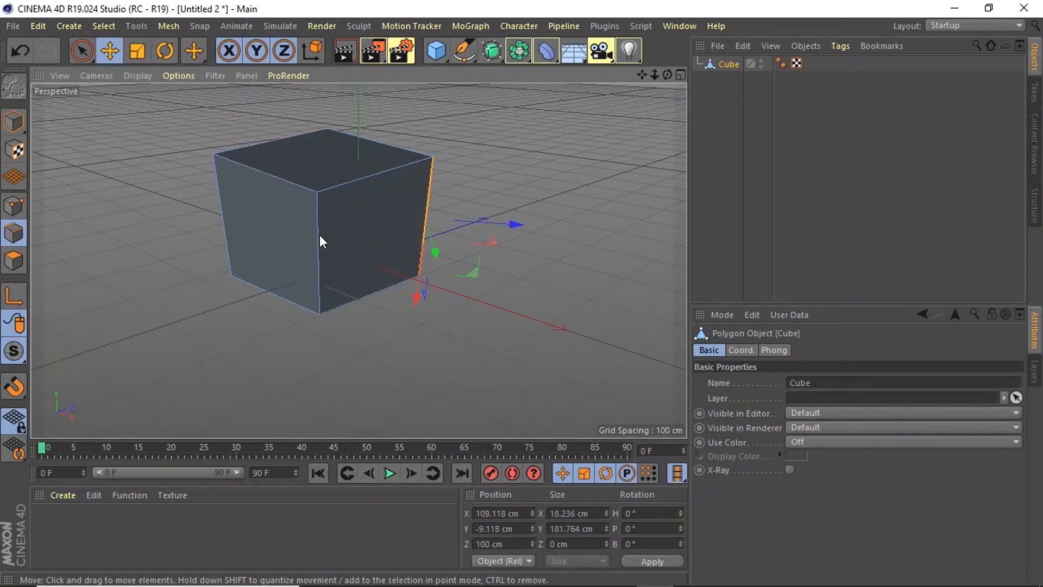
{"action": "left_click_drag", "start_coordinate": [319, 235], "coordinate": [321, 219]}
{"action": "left_click", "coordinate": [328, 190]}
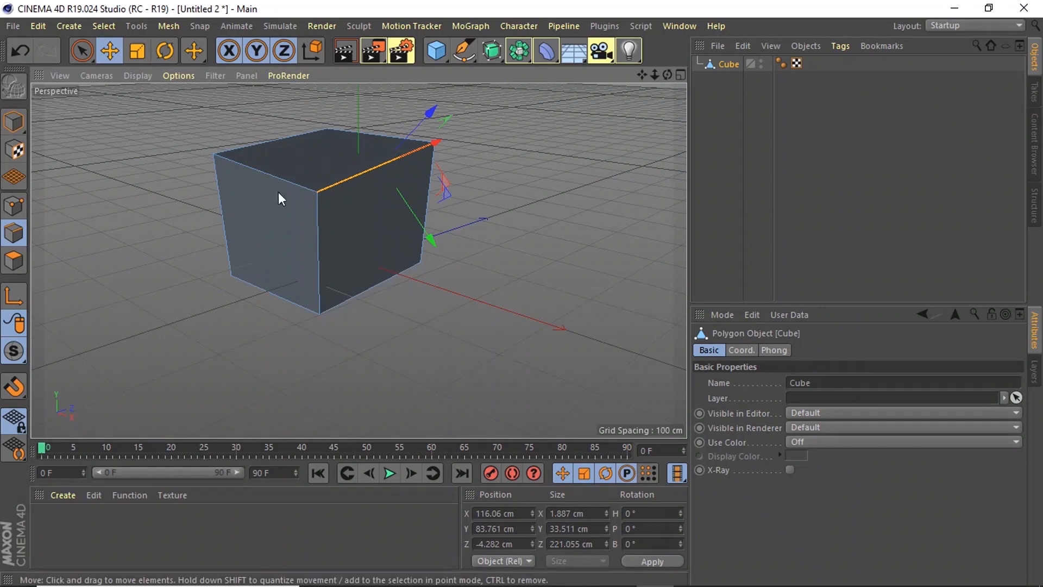
In Model mode, raise the whole cube along the Y axis to about Y 105.7 cm.
{"action": "left_click", "coordinate": [14, 125]}
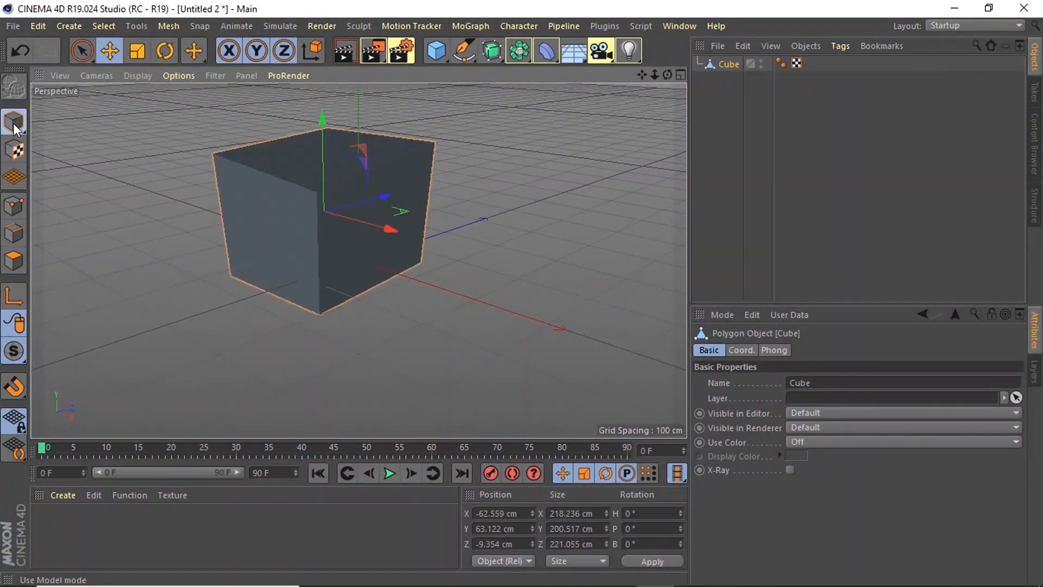
{"action": "left_click_drag", "start_coordinate": [329, 126], "coordinate": [378, 107]}
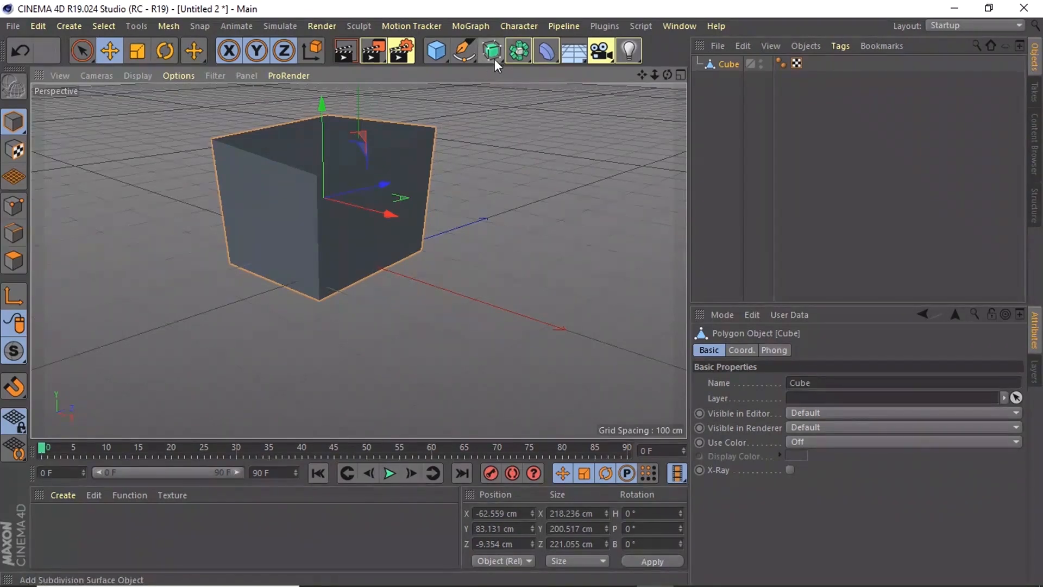
{"action": "left_click", "coordinate": [554, 56]}
{"action": "left_click", "coordinate": [445, 54]}
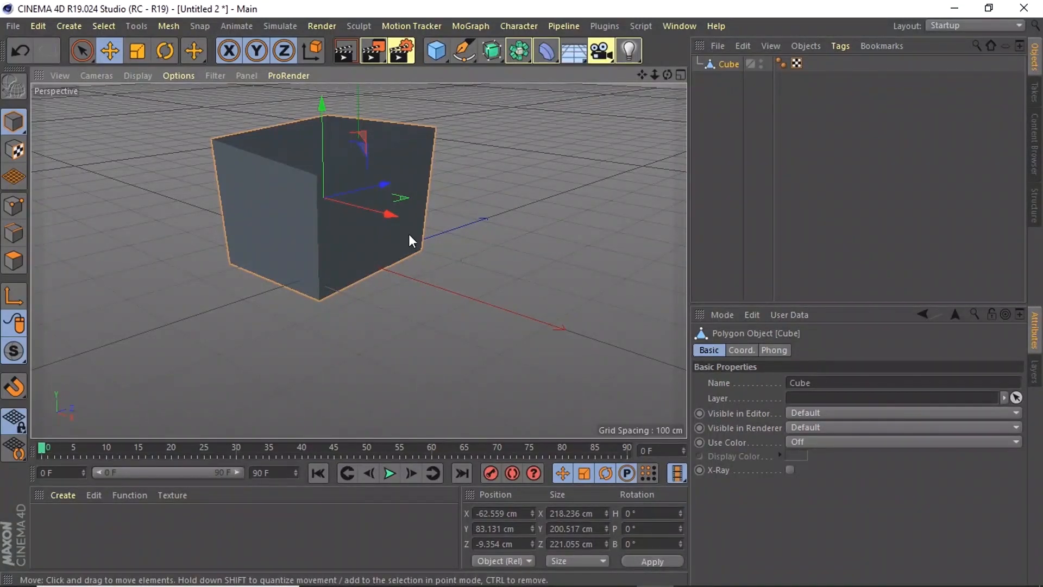
{"action": "mouse_move", "coordinate": [322, 123]}
{"action": "left_mouse_down"}
{"action": "mouse_move", "coordinate": [312, 98]}
{"action": "mouse_move", "coordinate": [334, 133]}
{"action": "mouse_move", "coordinate": [326, 73]}
{"action": "mouse_move", "coordinate": [325, 114]}
{"action": "left_mouse_up"}
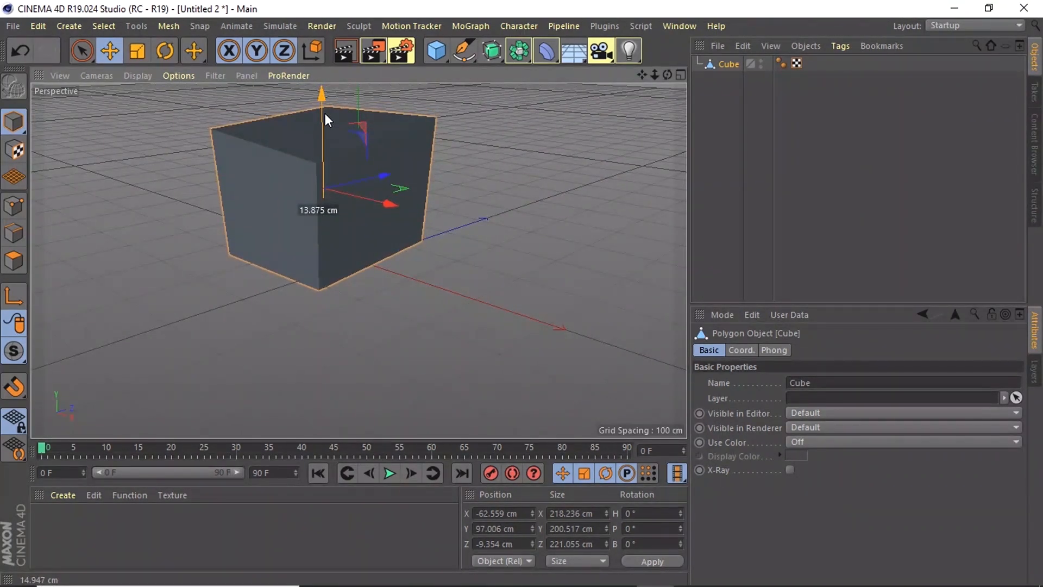
{"action": "mouse_move", "coordinate": [325, 113]}
{"action": "left_mouse_down"}
{"action": "mouse_move", "coordinate": [325, 123]}
{"action": "mouse_move", "coordinate": [320, 107]}
{"action": "left_mouse_up"}
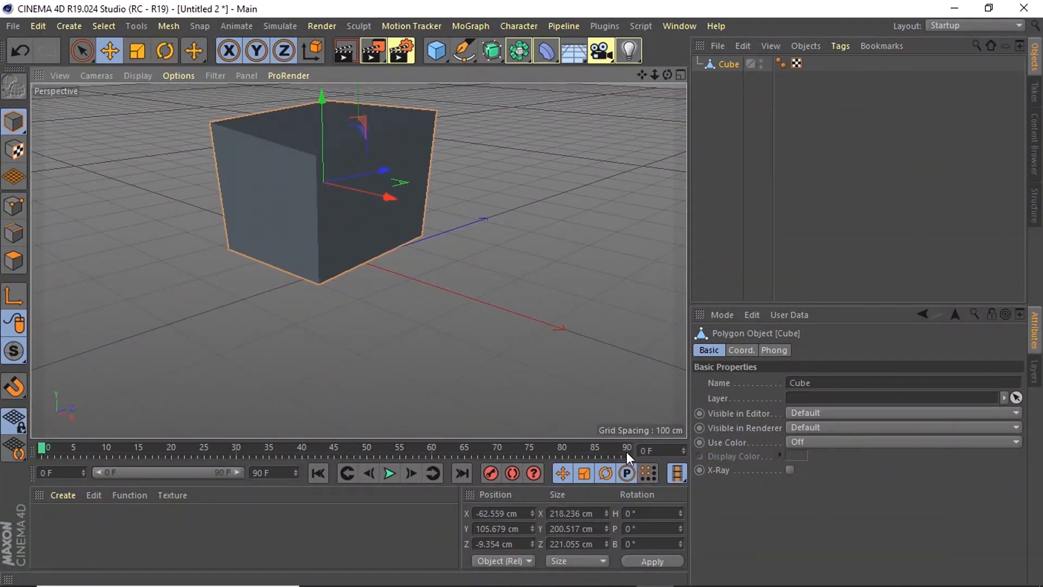
{"action": "mouse_move", "coordinate": [691, 584]}
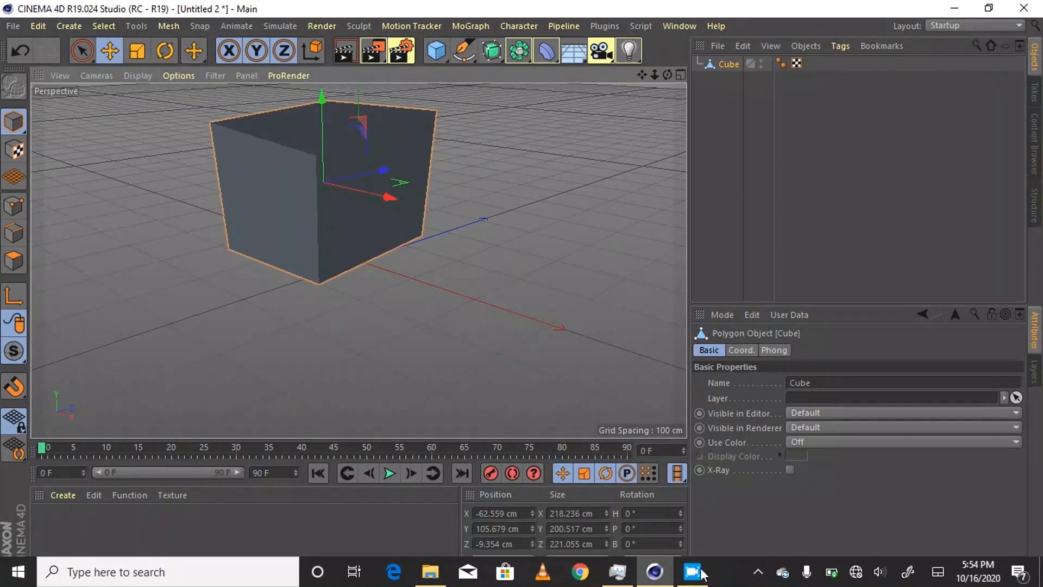